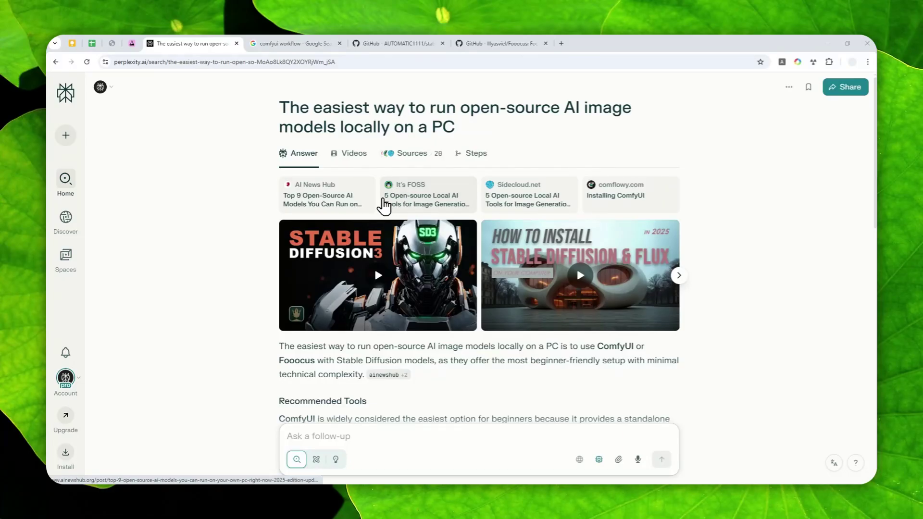
Step: Scroll through the Perplexity answer and select the word ComfyUI in it
scroll(359, 160, down, 3)
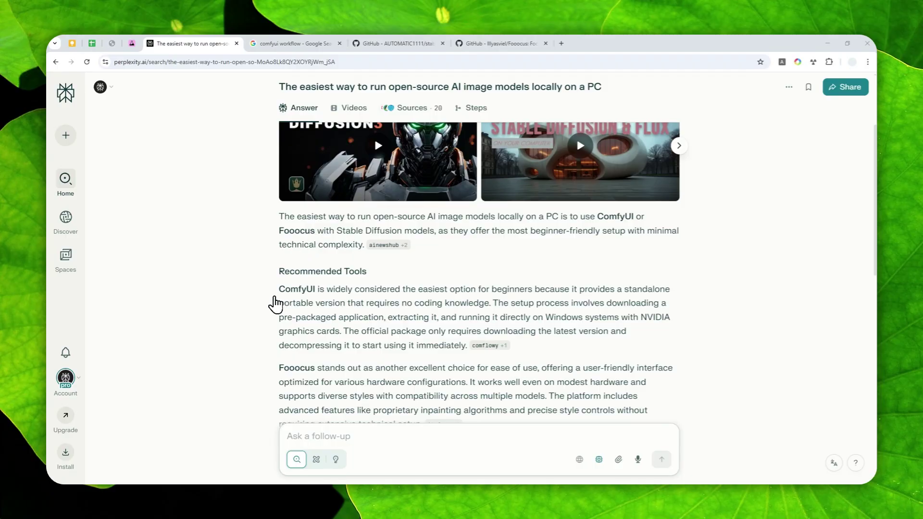
scroll(275, 304, down, 1)
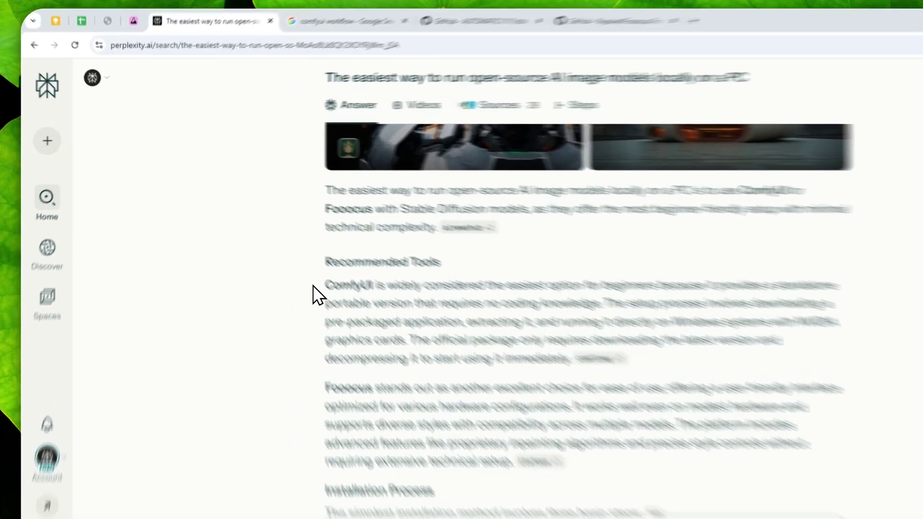
double_click(289, 246)
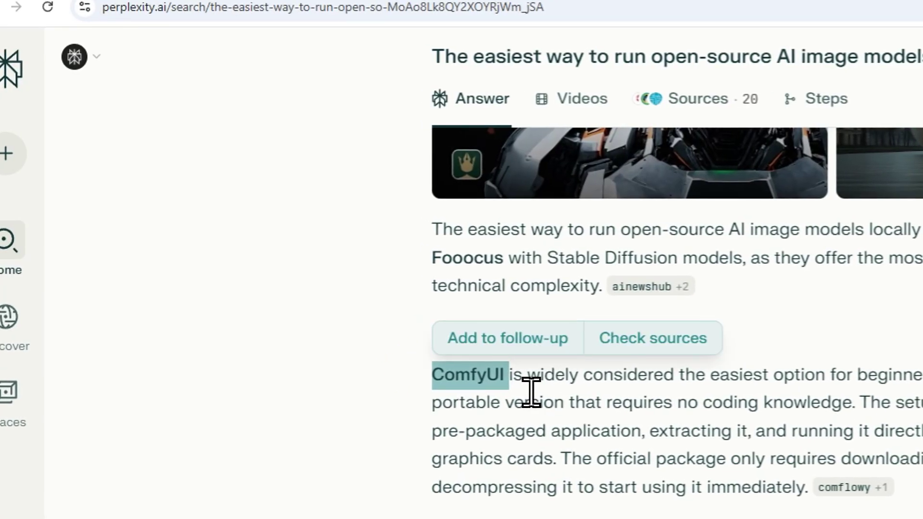
Step: In the 'comfyui workflow' image results, preview the OpenArt and Product Relighting workflow images
click(470, 16)
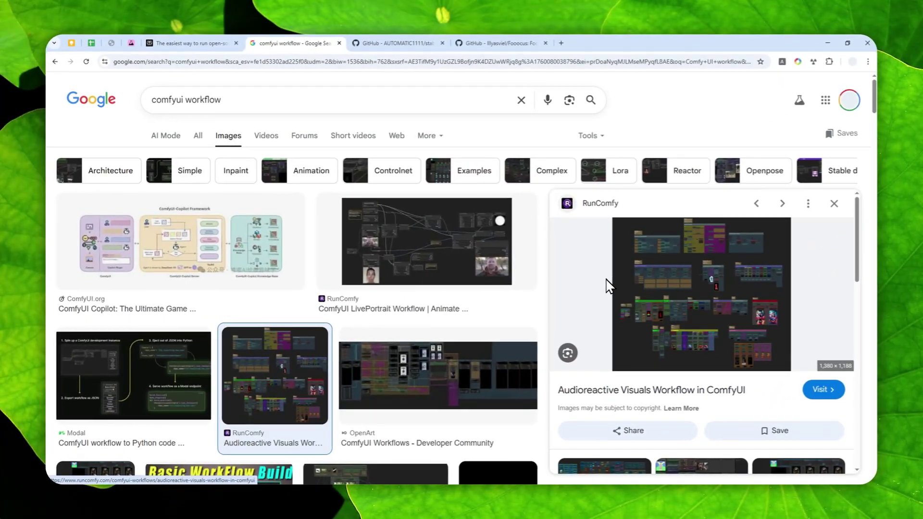
scroll(451, 289, down, 2)
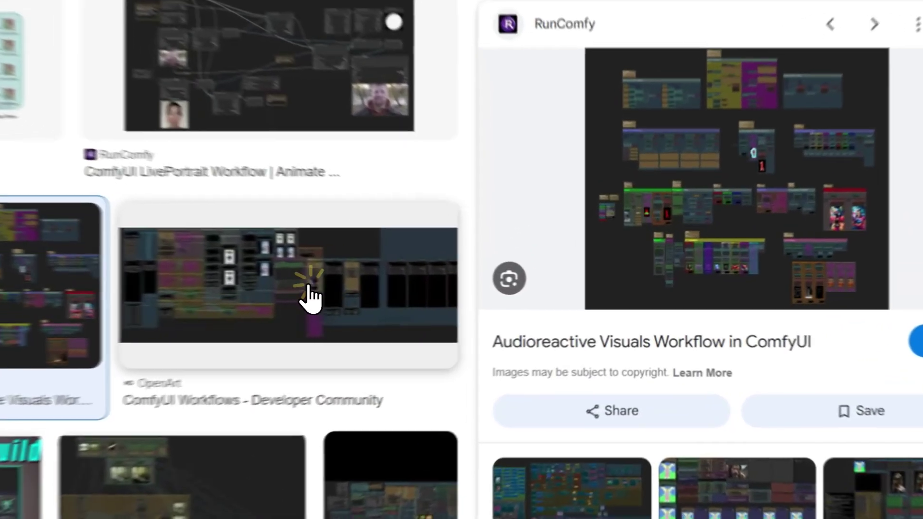
click(444, 289)
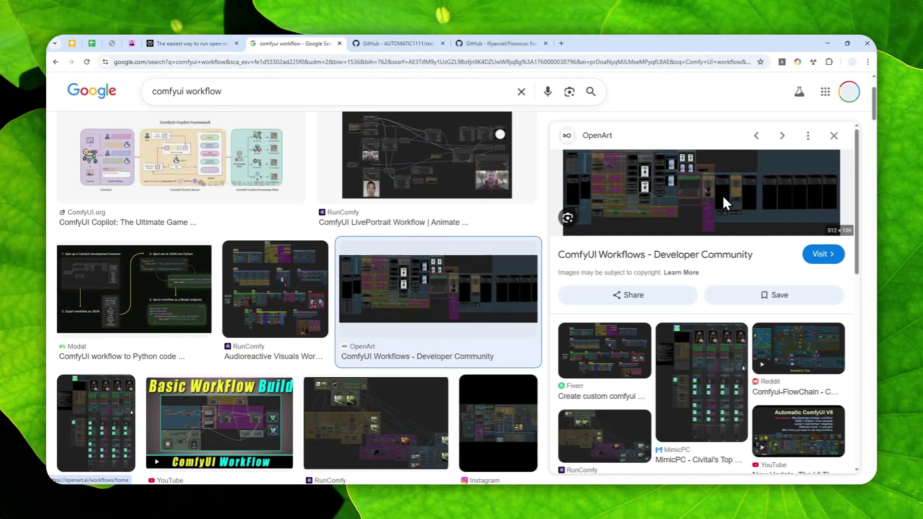
scroll(433, 350, down, 2)
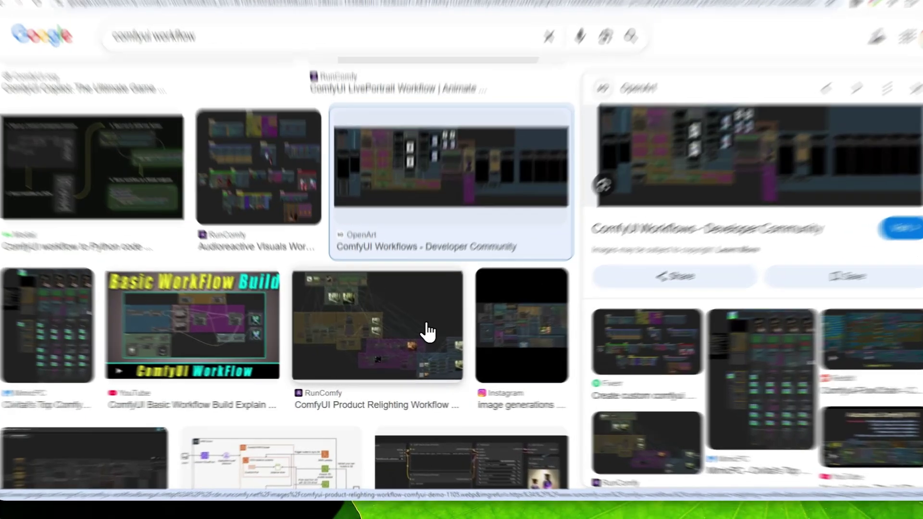
click(405, 309)
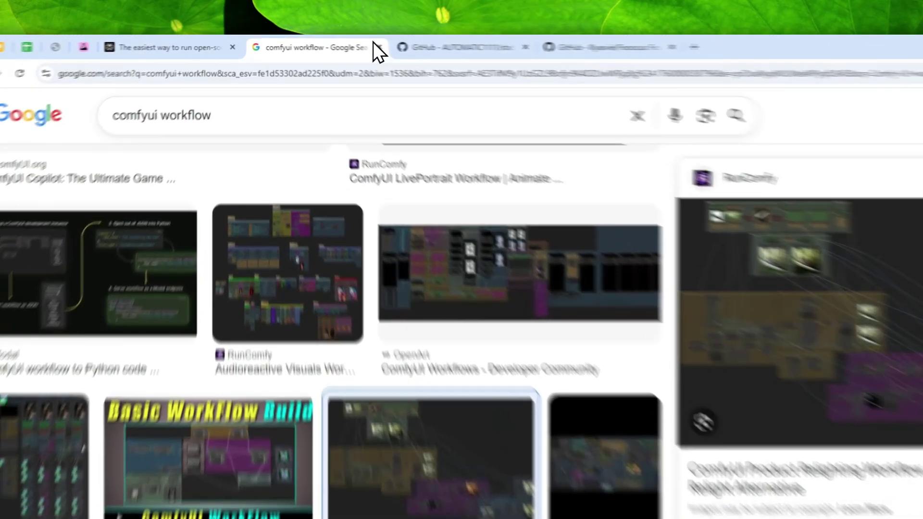
click(368, 43)
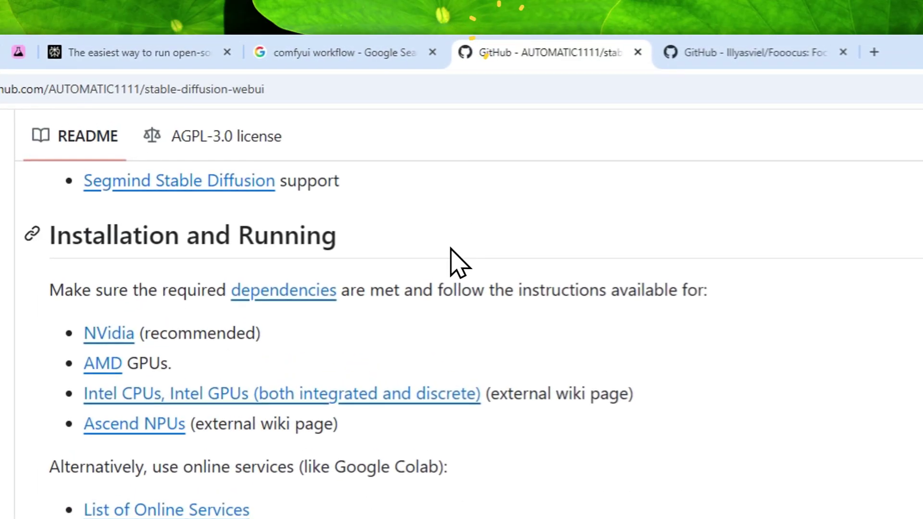
click(721, 53)
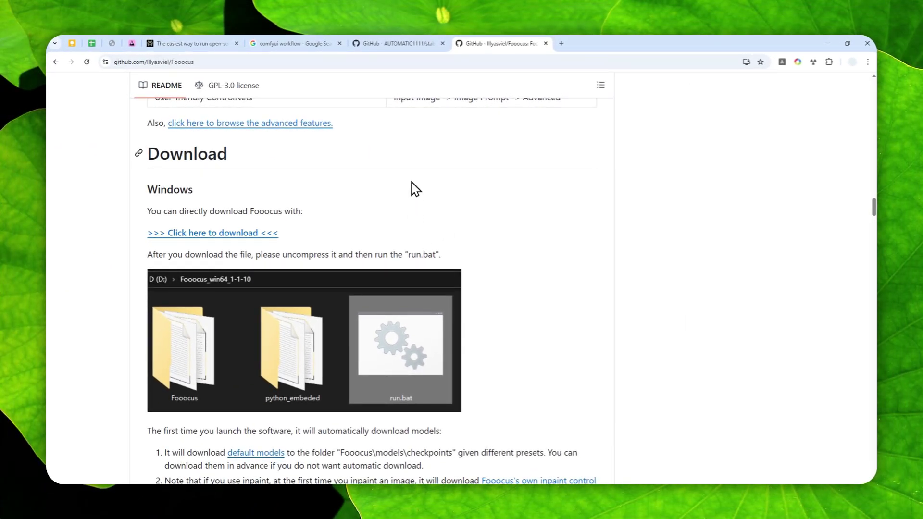
scroll(423, 202, down, 3)
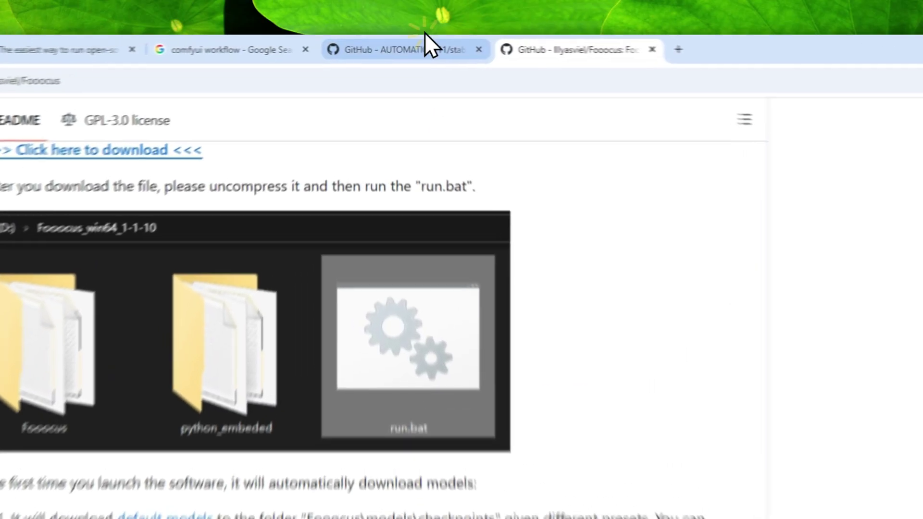
click(413, 43)
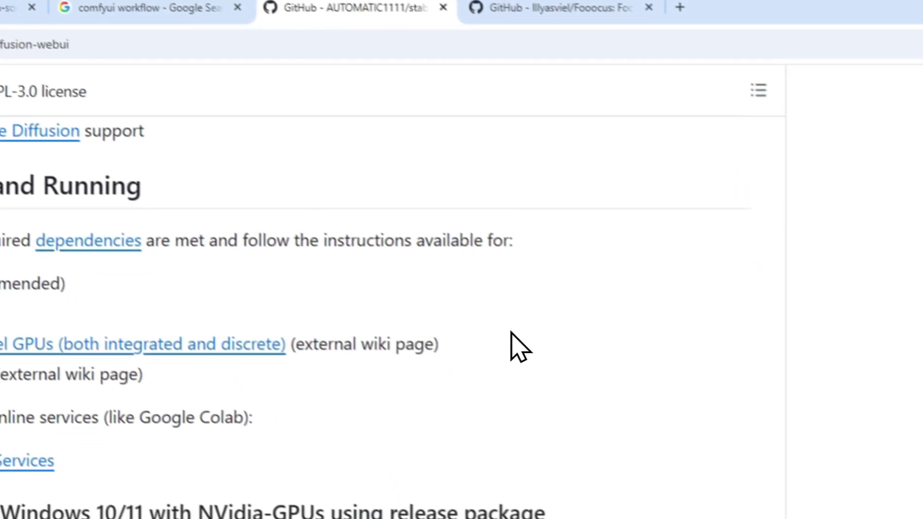
scroll(481, 212, down, 4)
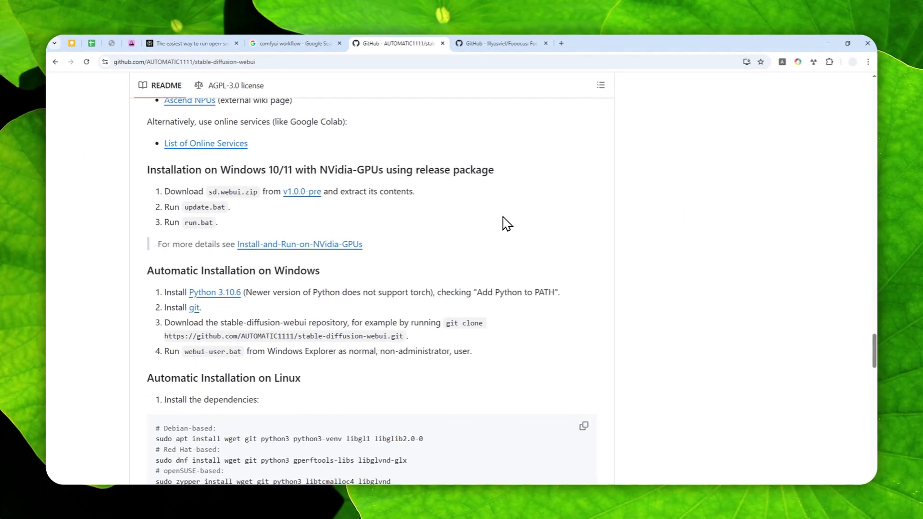
scroll(504, 226, down, 3)
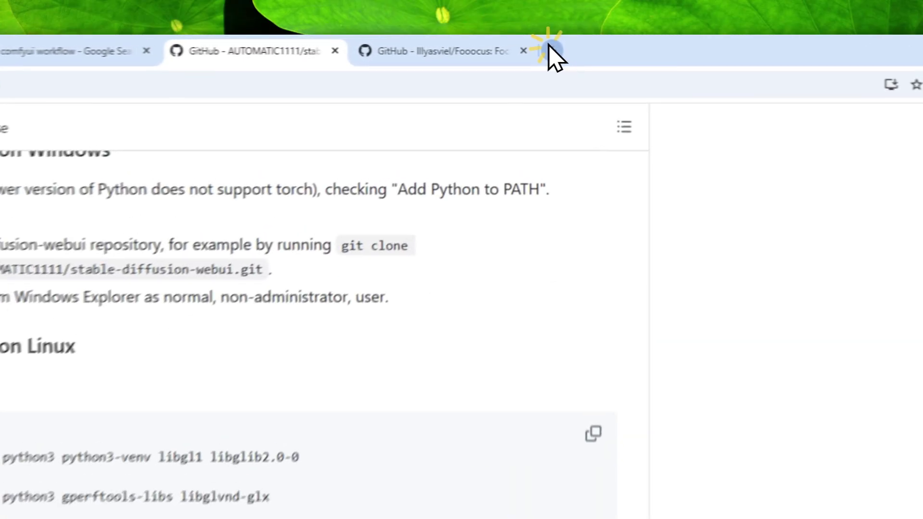
Step: Open a new tab and go to the Gemini app by entering 'gemini'
click(561, 44)
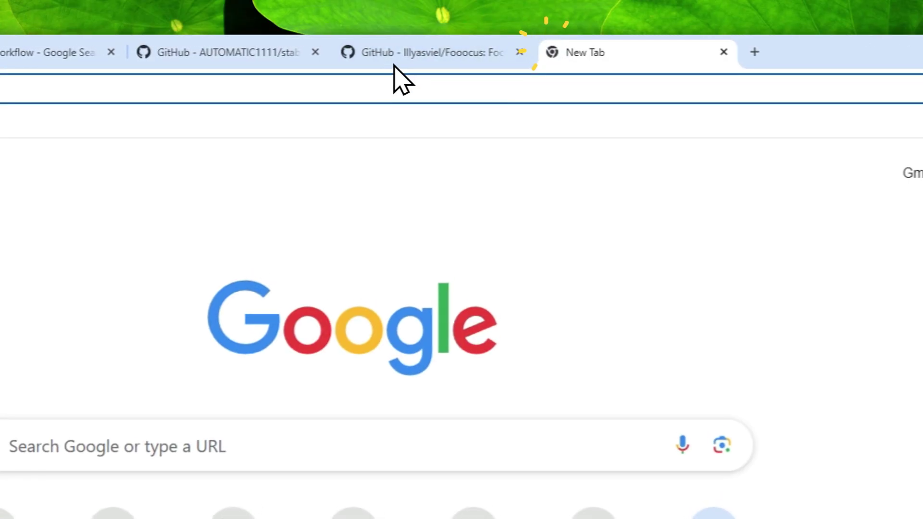
text(gemini)
key(Return)
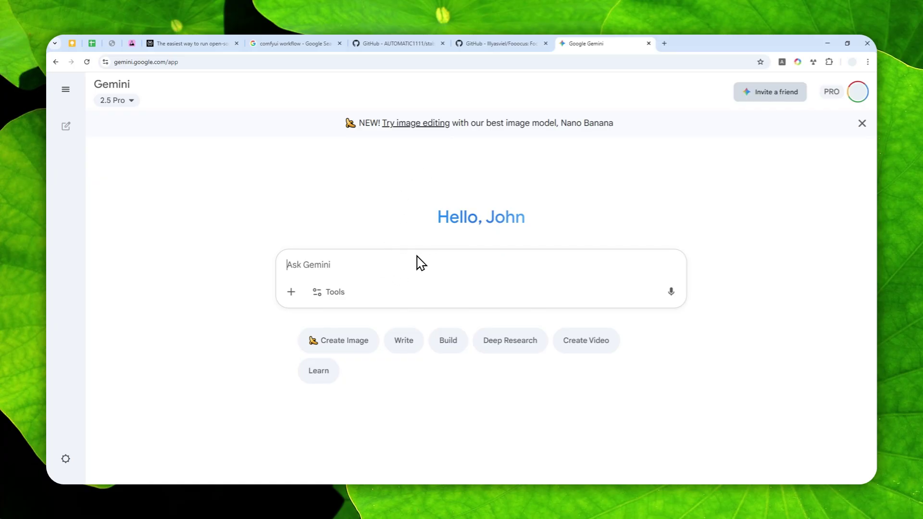
Step: Open amuse-ai.com in a new browser tab
click(665, 43)
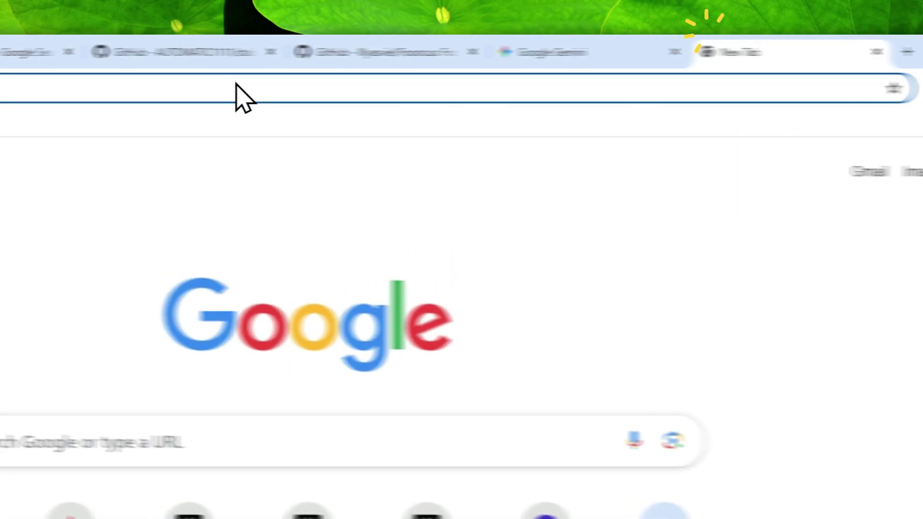
click(399, 62)
text(amuse-ai.com)
key(Return)
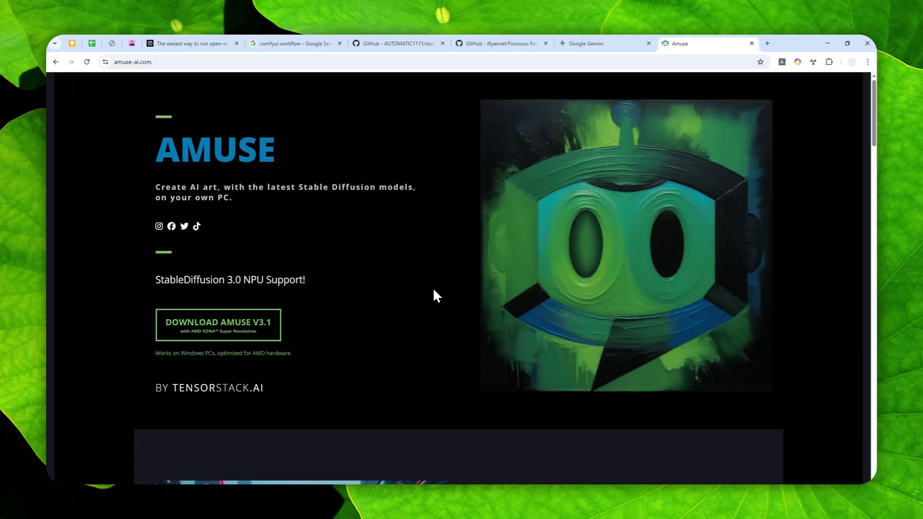
Step: Scroll through the Amuse hardware and feature sections, back to the top, and select the site address
scroll(406, 297, down, 2)
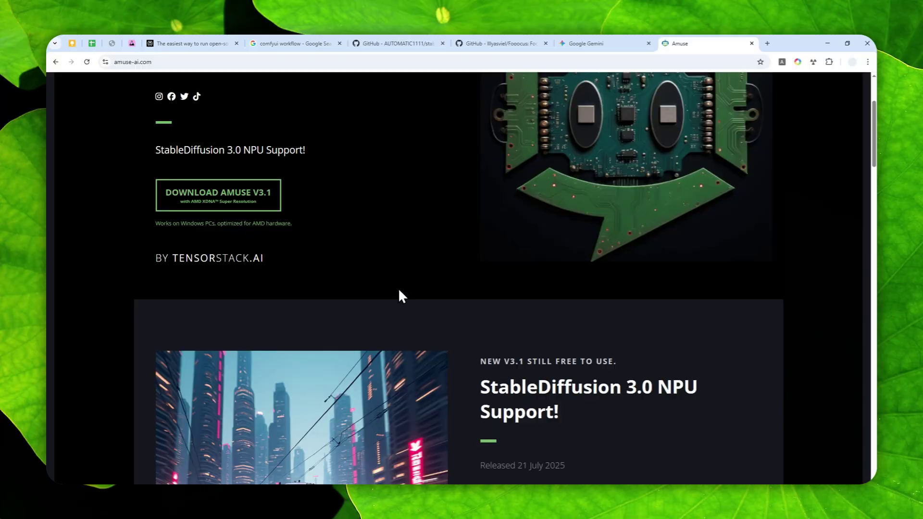
scroll(398, 293, down, 4)
scroll(403, 242, down, 4)
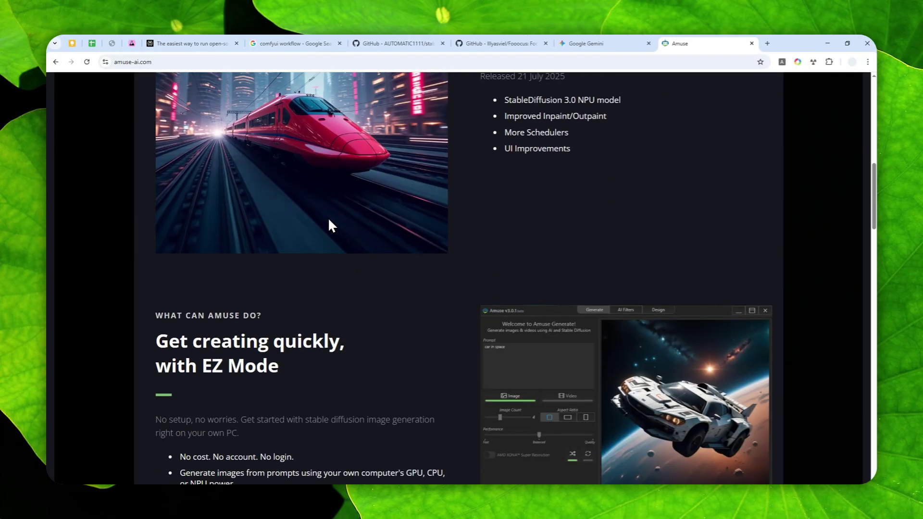
scroll(358, 219, down, 3)
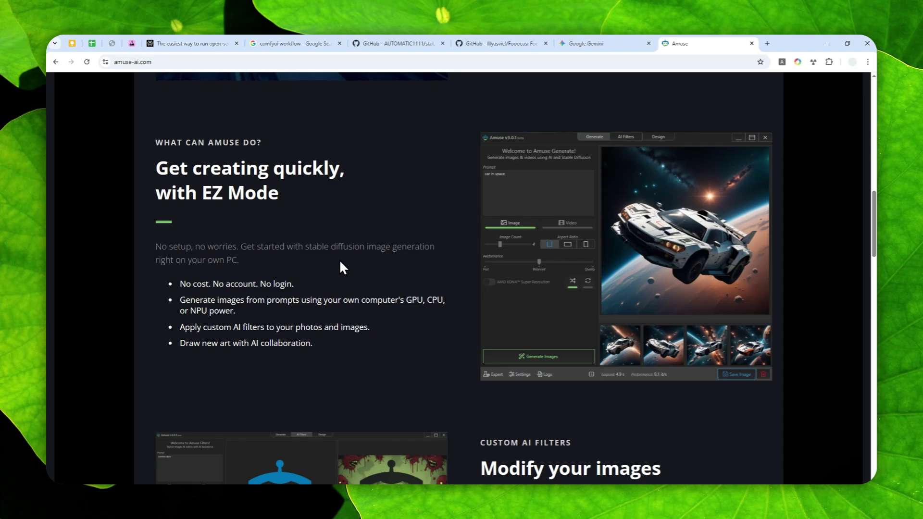
scroll(332, 268, down, 3)
scroll(315, 265, down, 3)
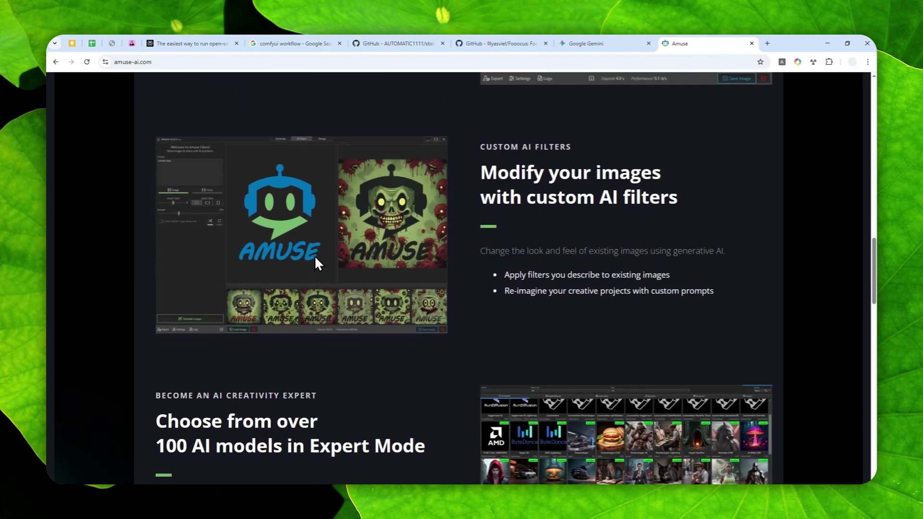
scroll(339, 236, down, 3)
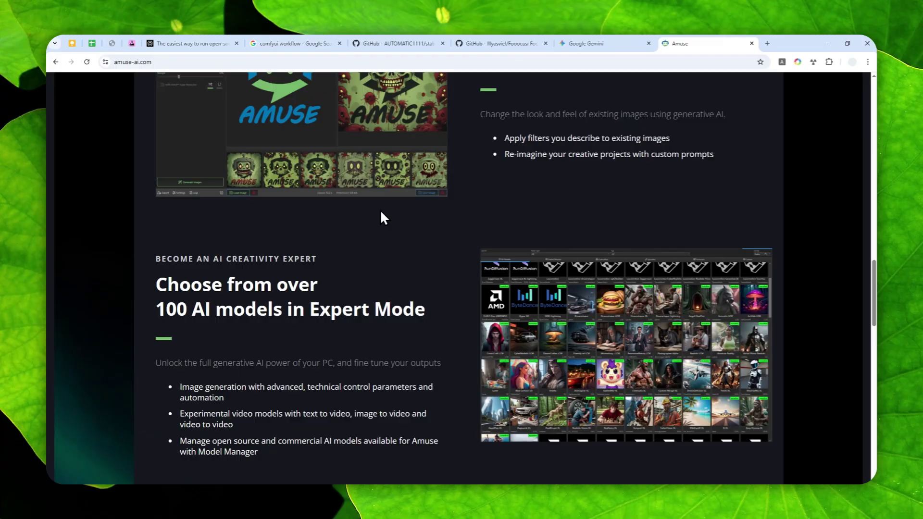
scroll(373, 244, down, 3)
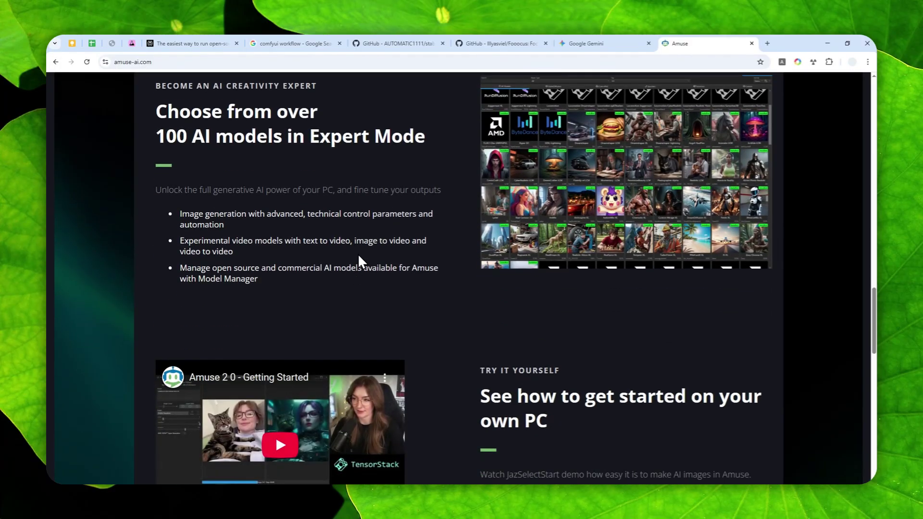
scroll(548, 224, down, 3)
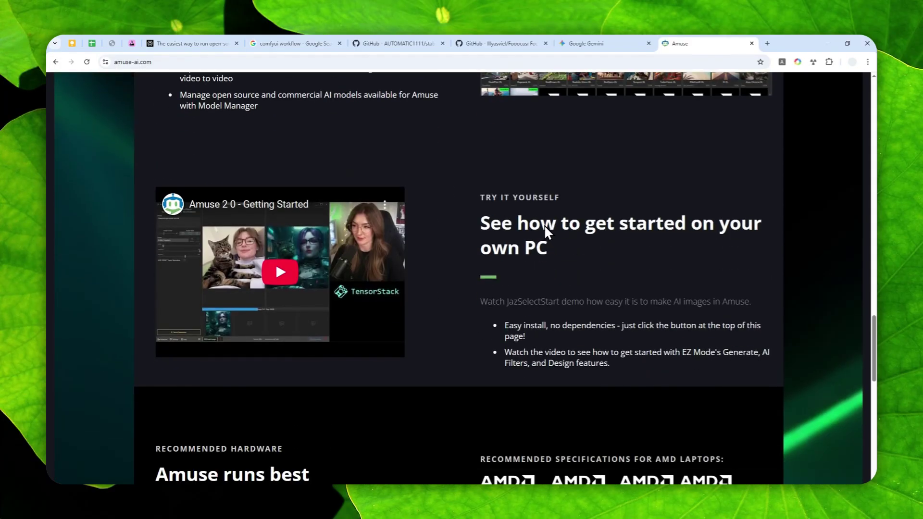
scroll(558, 273, down, 3)
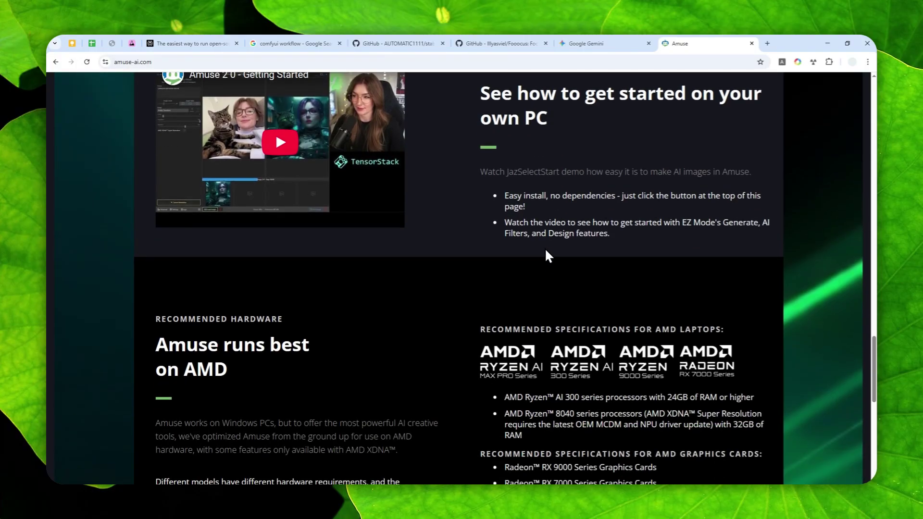
scroll(535, 289, down, 3)
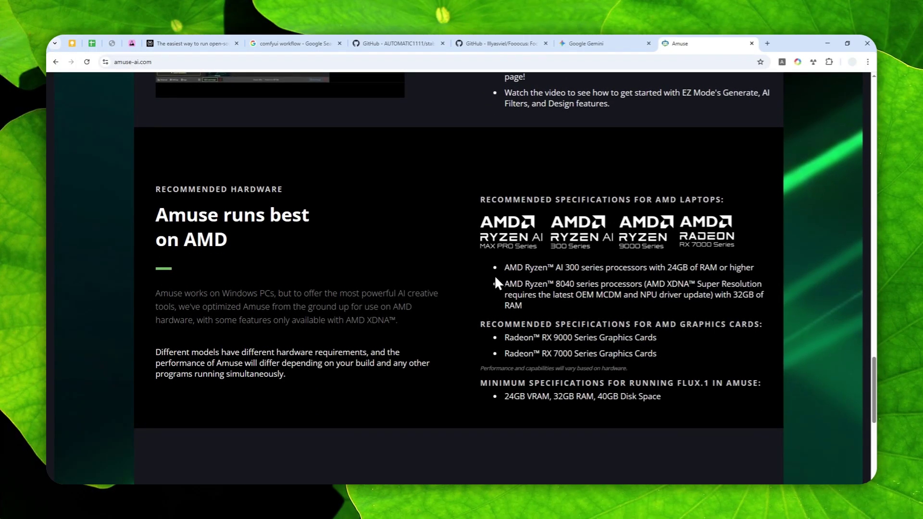
scroll(503, 267, down, 7)
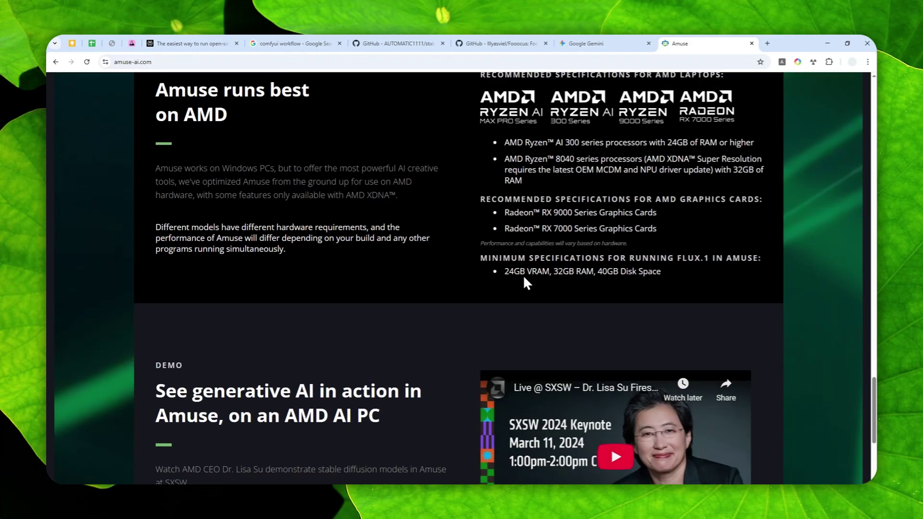
scroll(452, 242, up, 20)
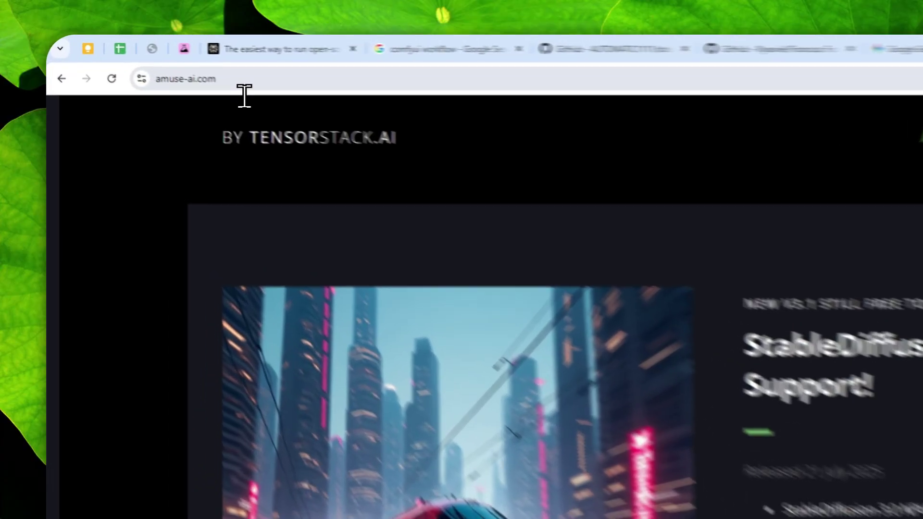
click(163, 63)
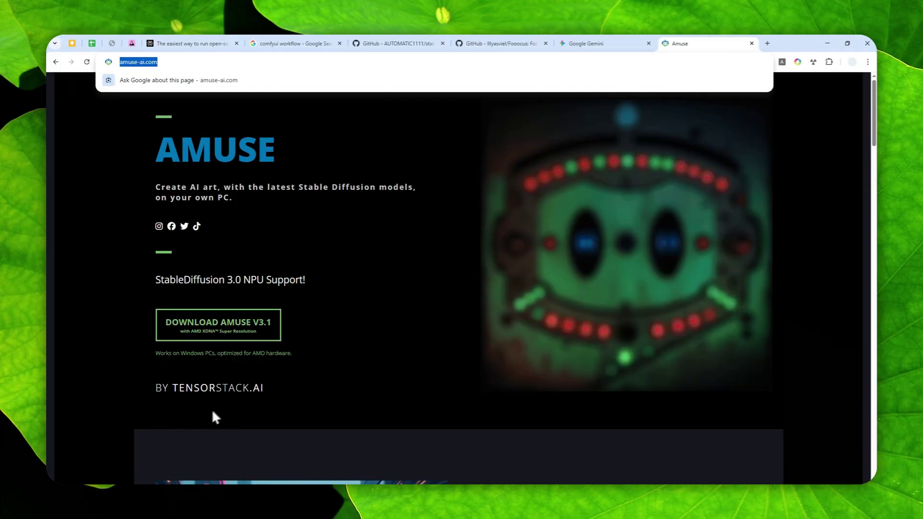
Step: Launch the Amuse generator and clear the sample raccoon prompt
click(141, 495)
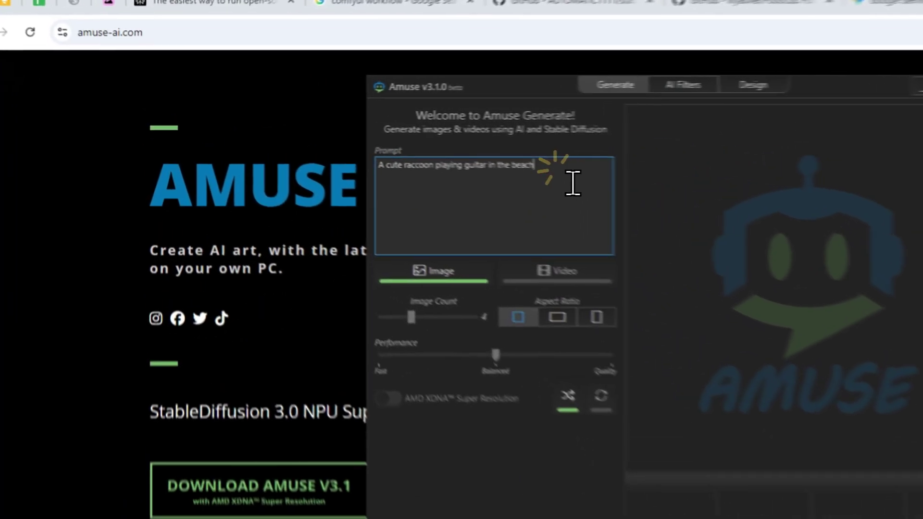
triple_click(387, 144)
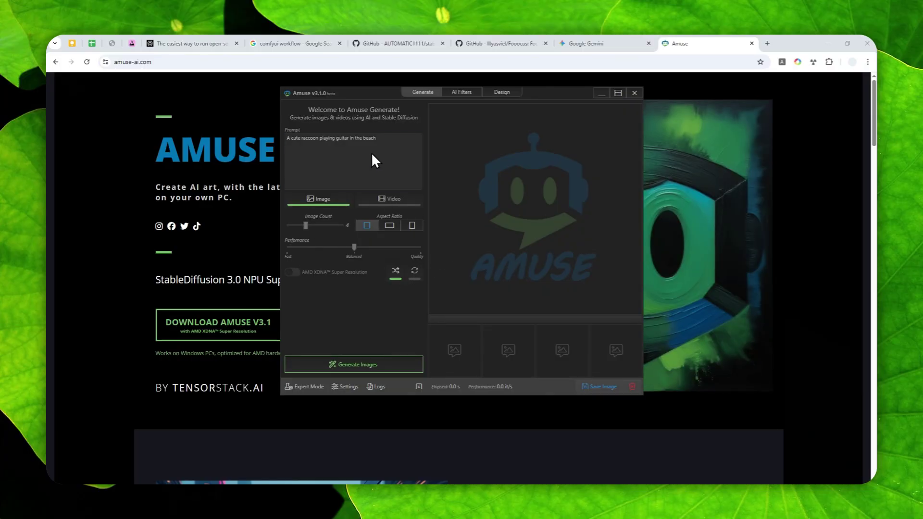
click(384, 140)
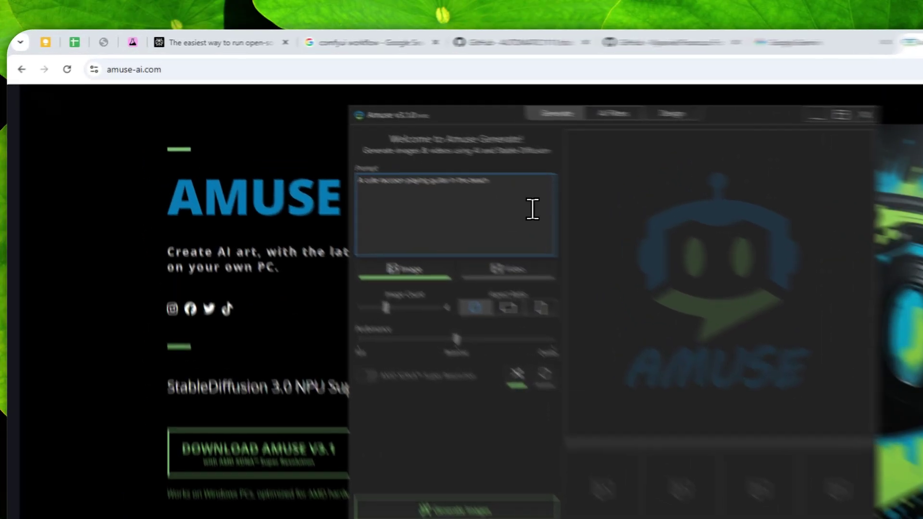
drag(387, 140, 190, 141)
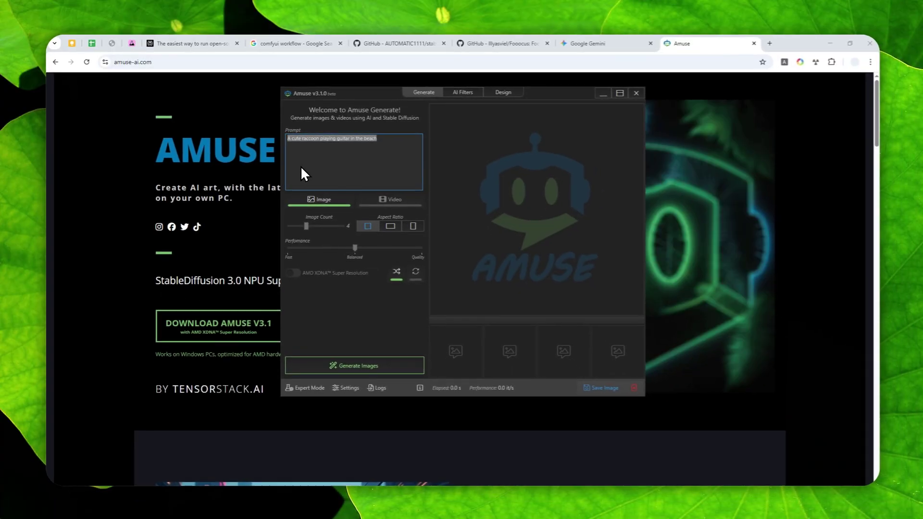
key(BackSpace)
Step: Enter the prompt 'A woman using a laptop near a volcano' and highlight it
text(A)
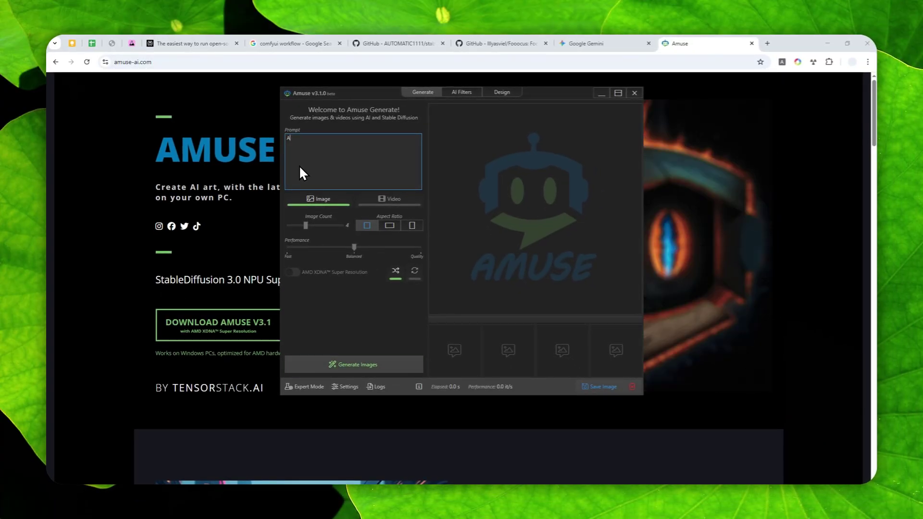
text( woman using a )
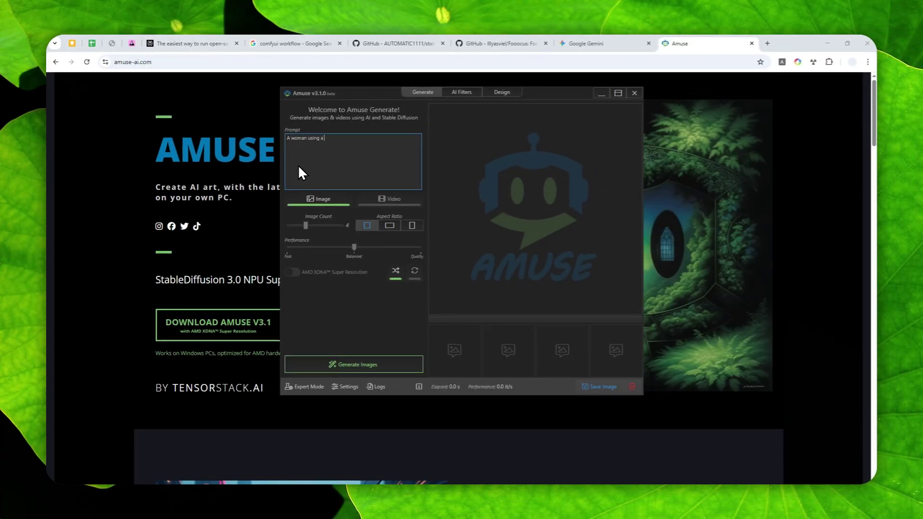
text(laptop near a volcano)
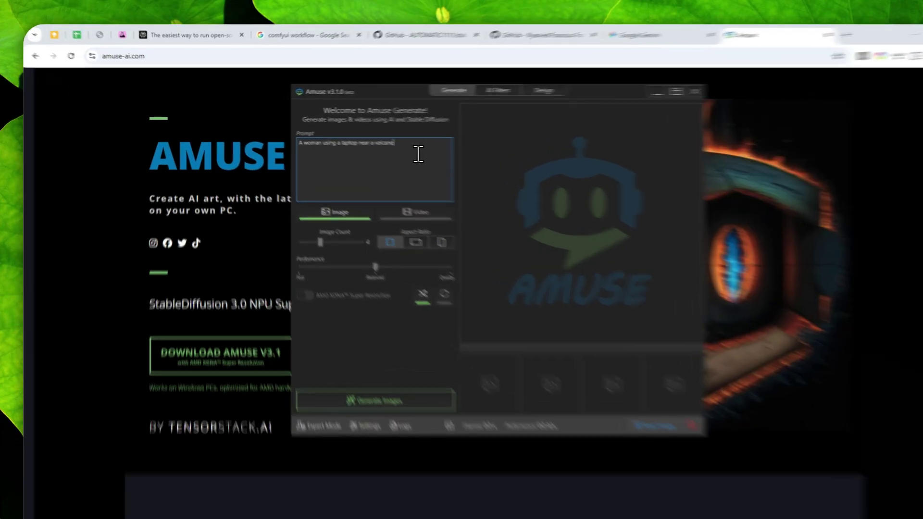
drag(371, 138, 296, 135)
drag(381, 163, 365, 168)
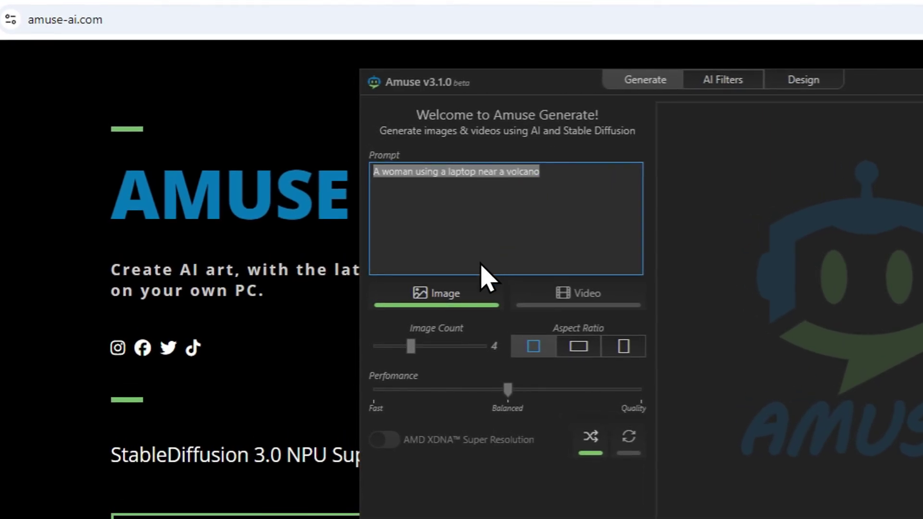
Step: Keep Image mode selected and reduce the Image Count from 4 to 1
click(426, 285)
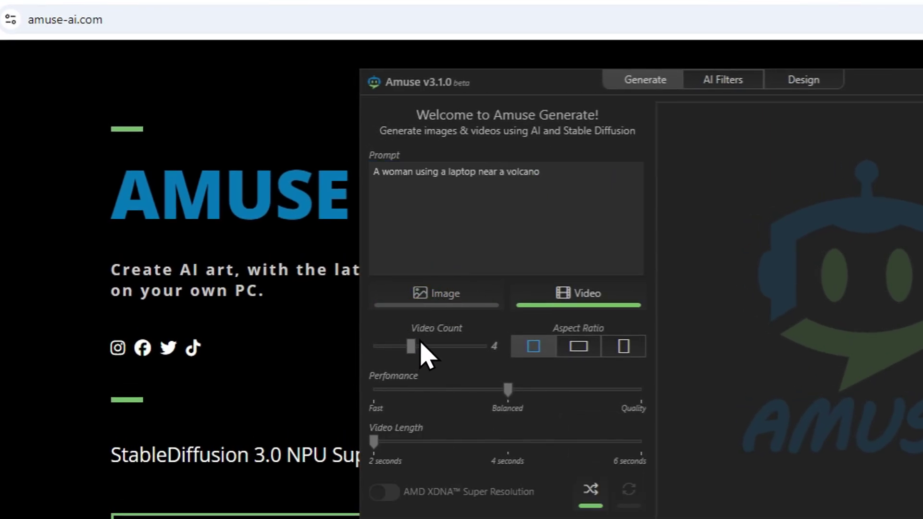
click(438, 292)
drag(412, 349, 369, 344)
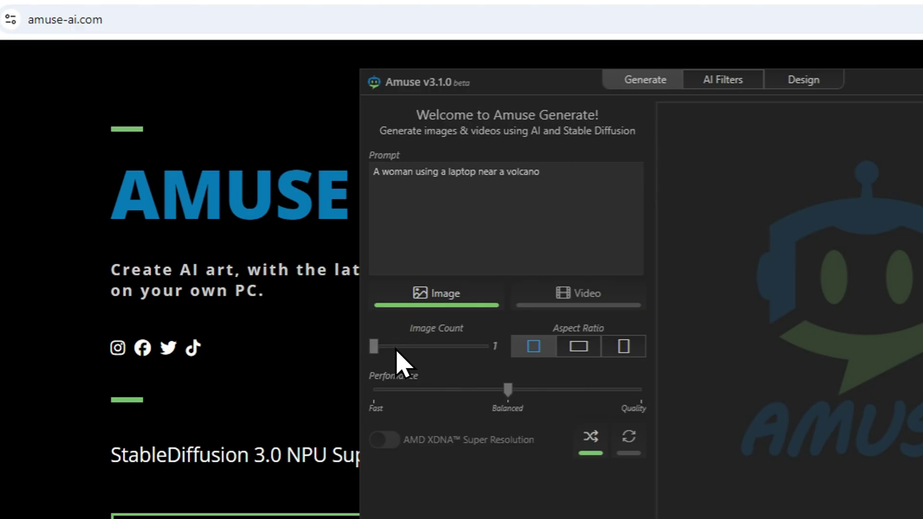
drag(388, 344, 491, 350)
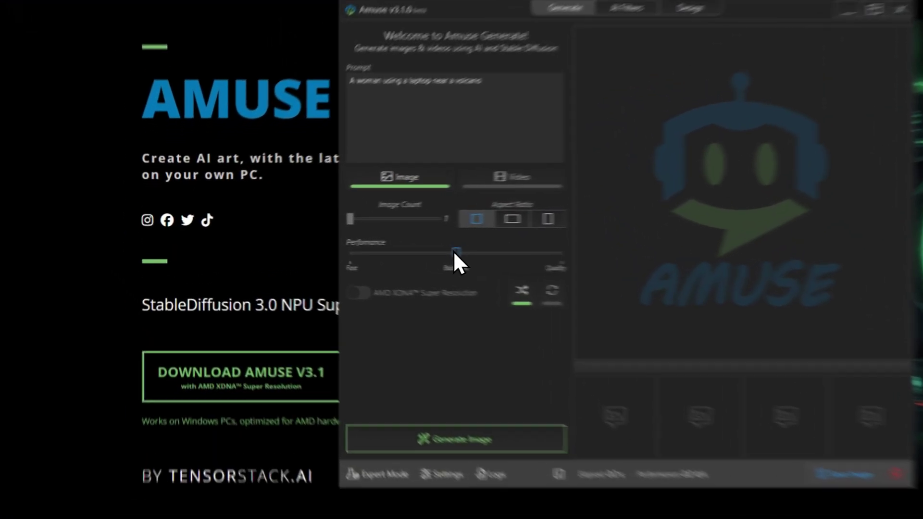
Step: Try the Performance slider positions, leaving it set to Fast
drag(355, 248, 289, 250)
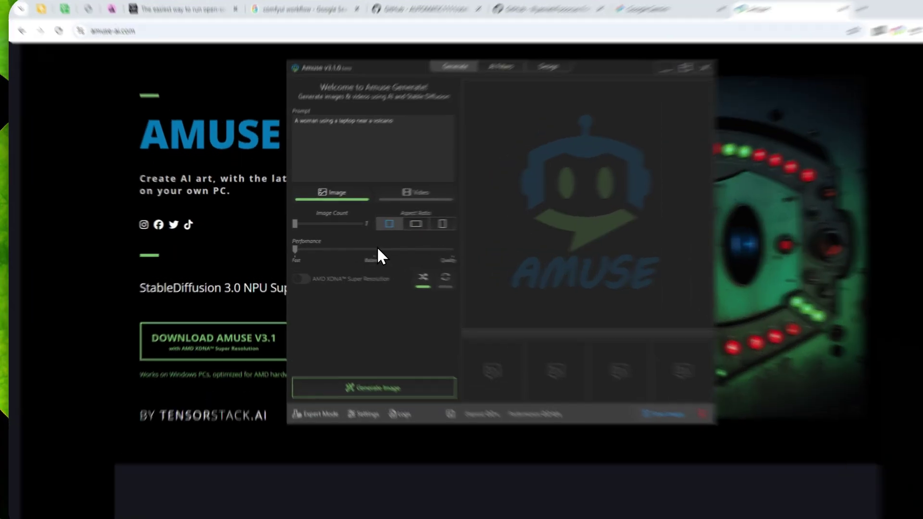
click(356, 248)
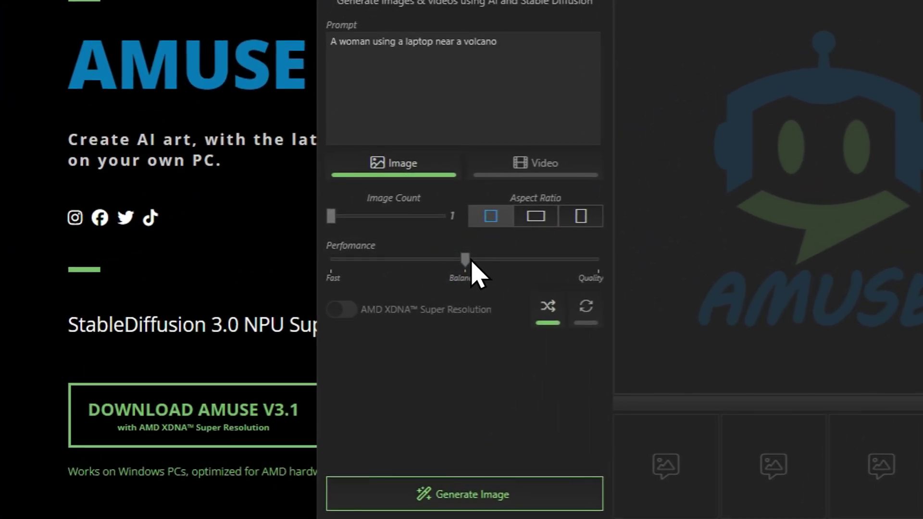
click(595, 260)
drag(596, 260, 331, 258)
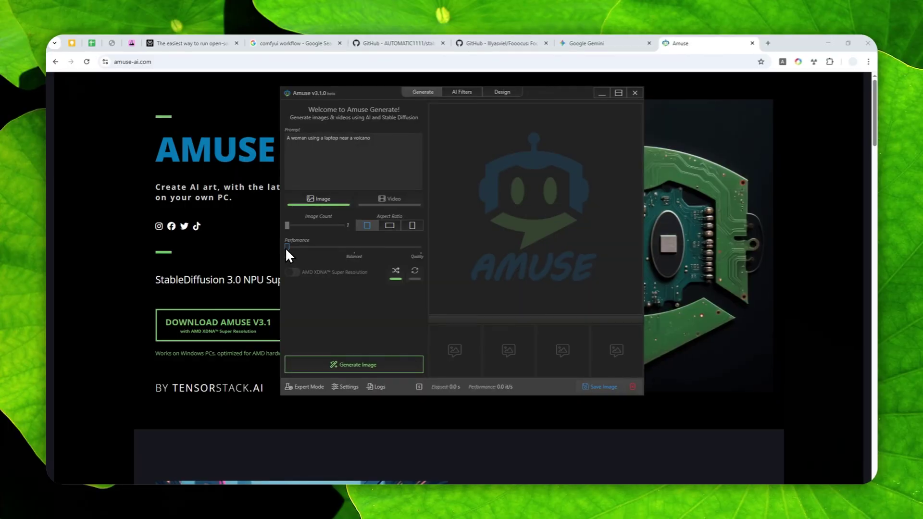
click(415, 248)
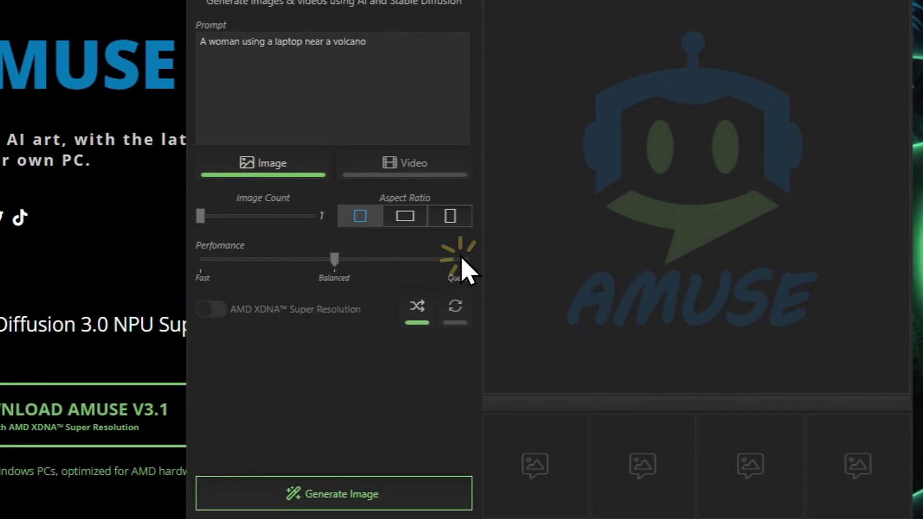
click(462, 260)
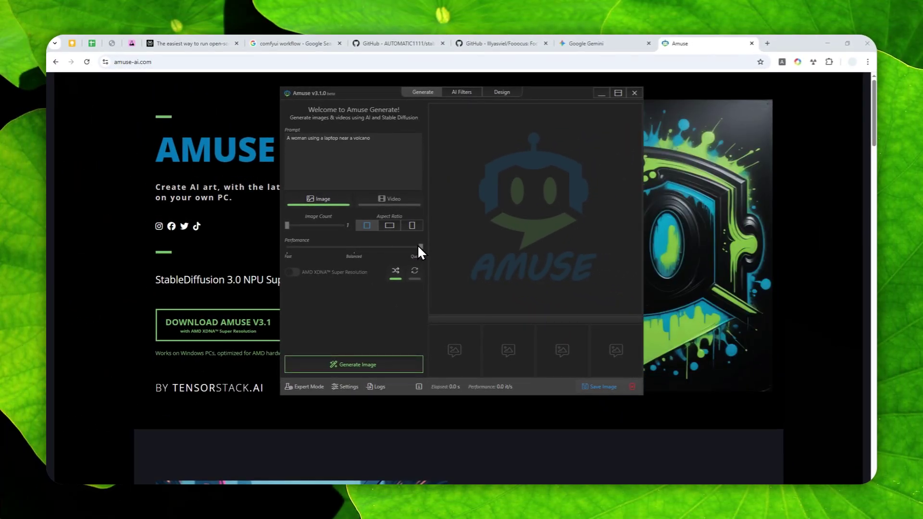
drag(419, 249, 315, 242)
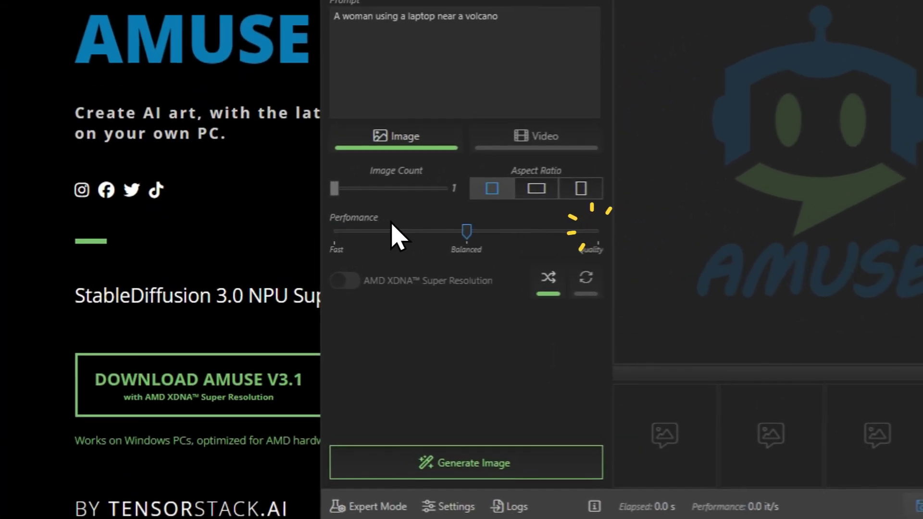
drag(398, 235, 336, 235)
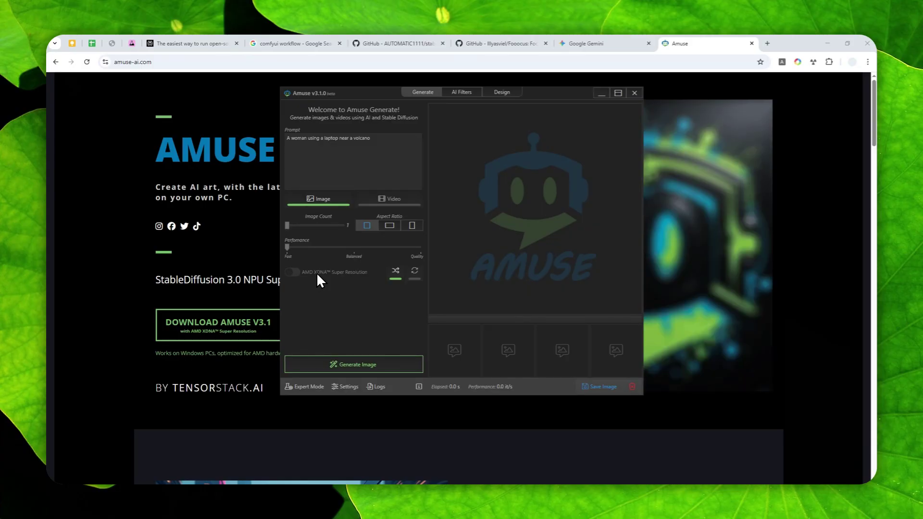
mouse_move(316, 272)
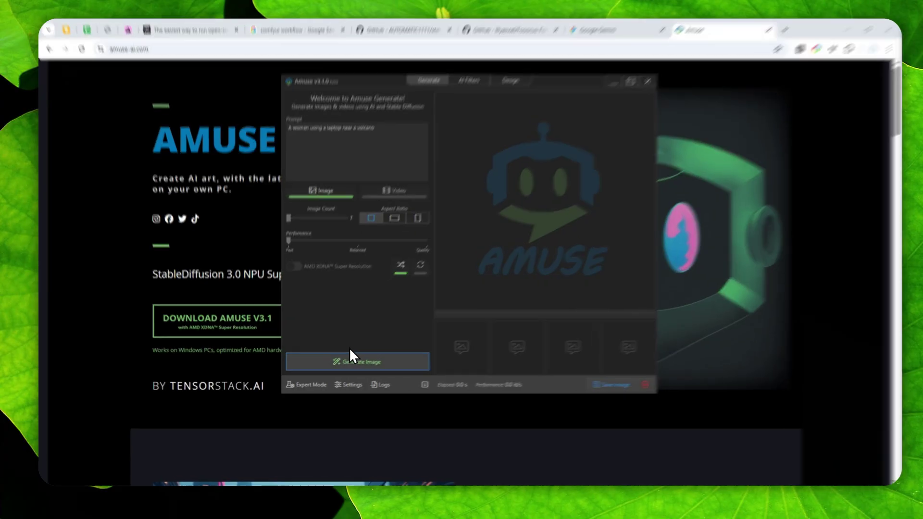
Step: Generate the woman-with-laptop volcano image, then go to the AI Filters page
click(353, 359)
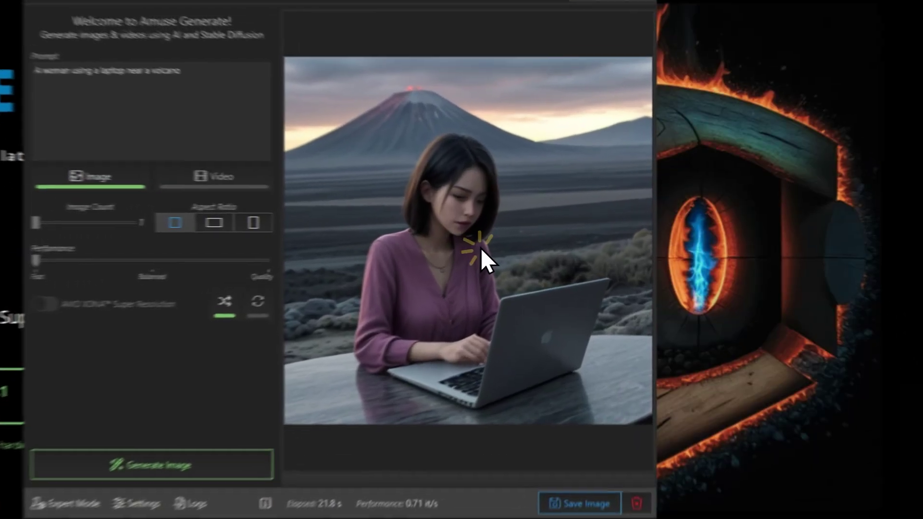
click(548, 241)
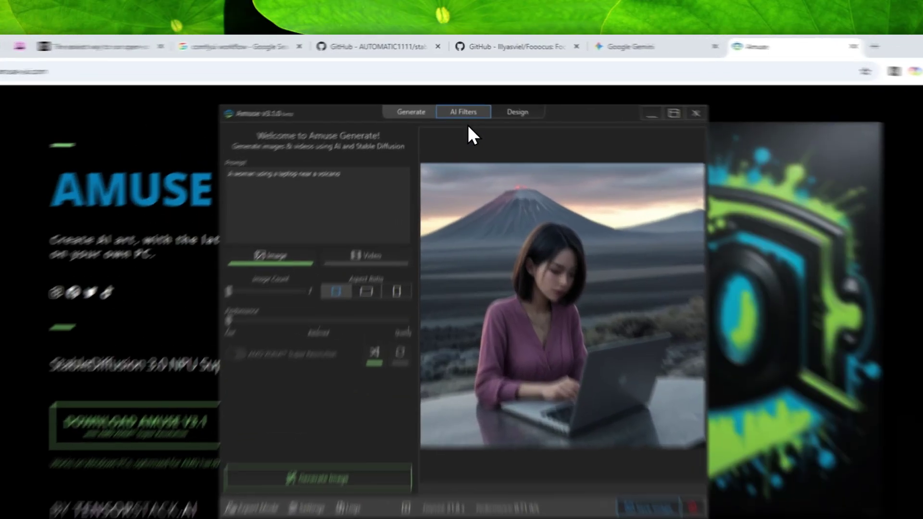
click(465, 92)
Step: Look at the Design, Generate, Expert Mode and EZ Mode views, then scroll to the Getting Started video
click(550, 148)
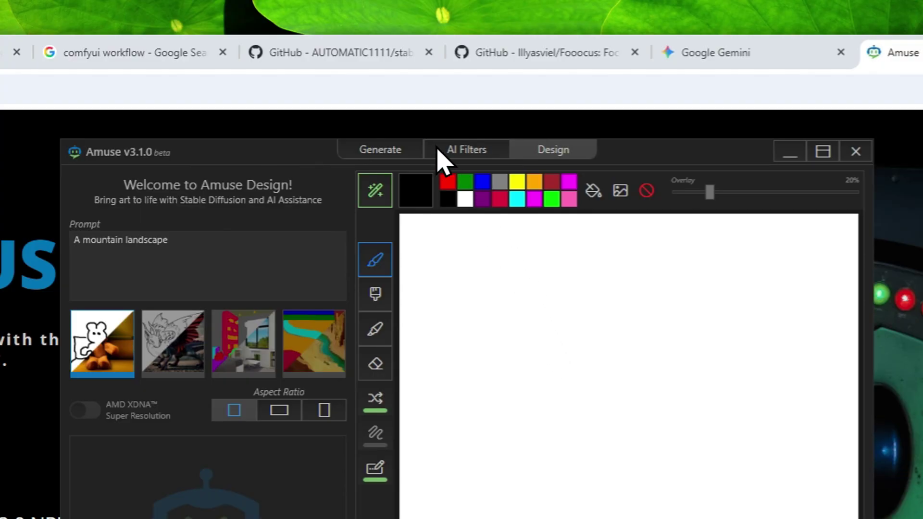
click(381, 149)
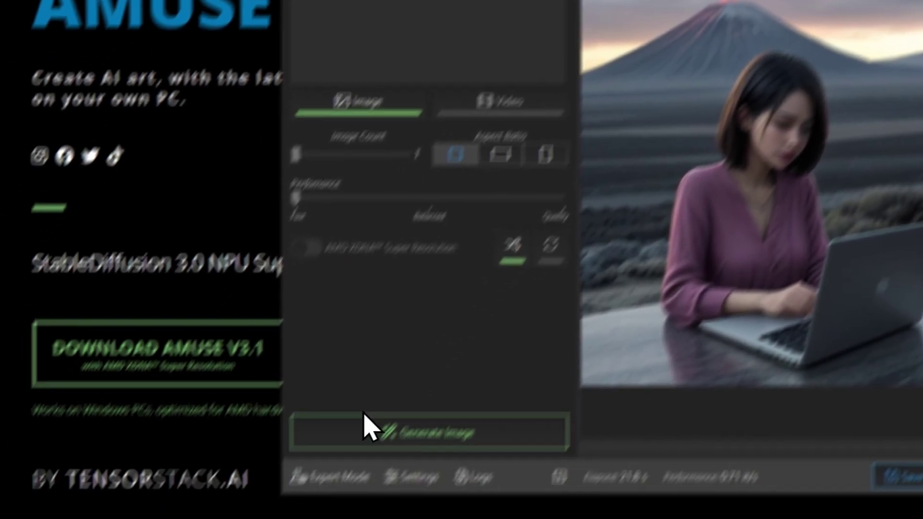
click(386, 383)
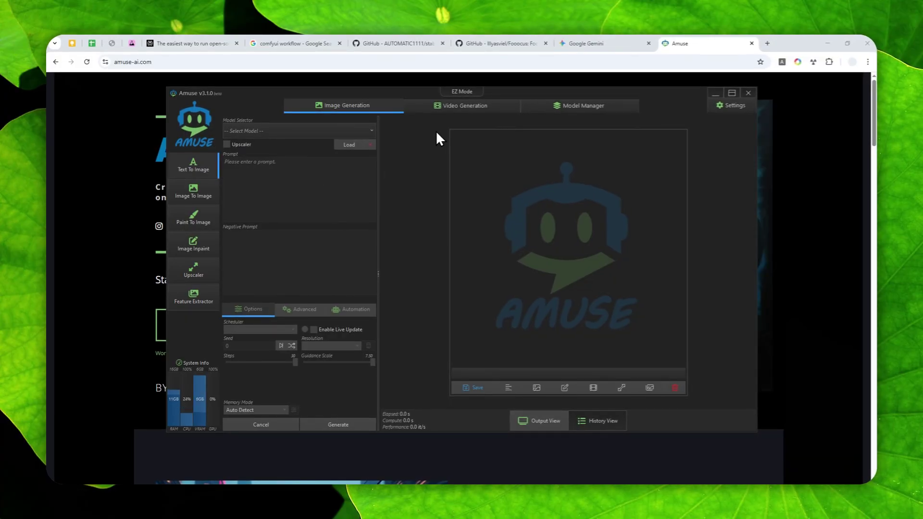
click(457, 93)
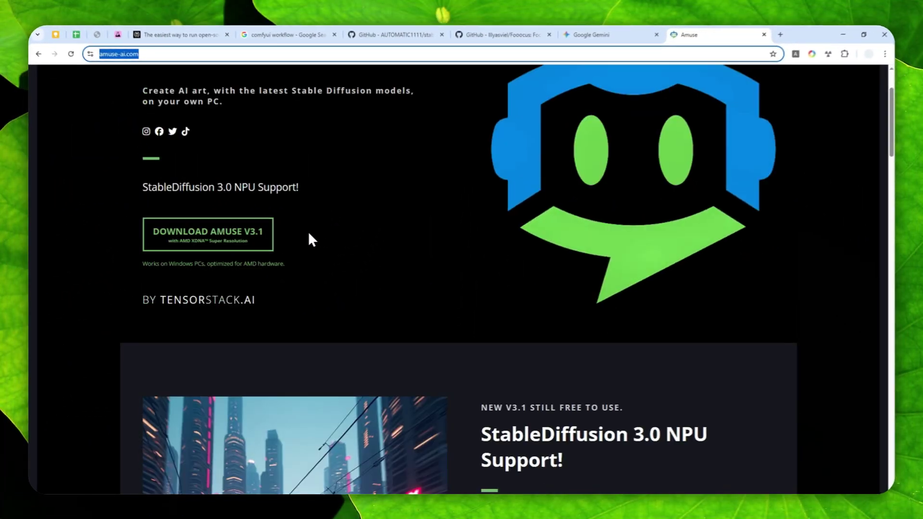
scroll(312, 239, down, 20)
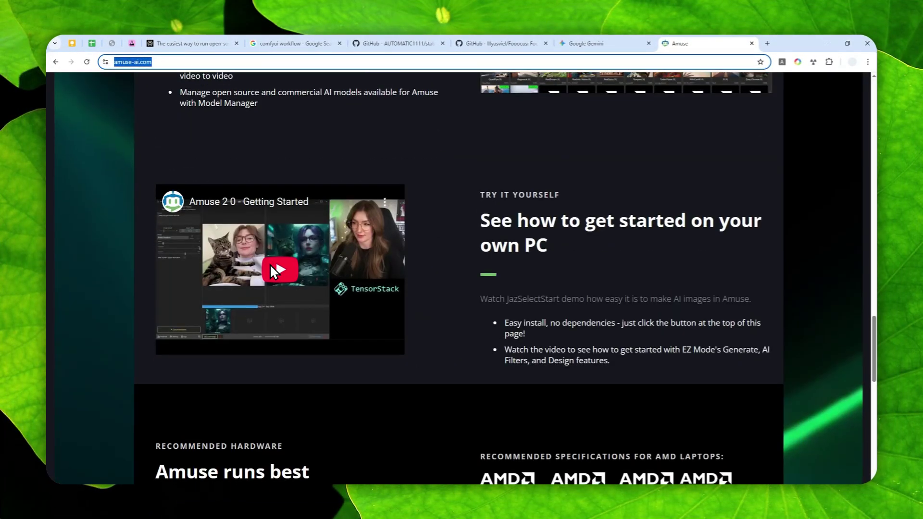